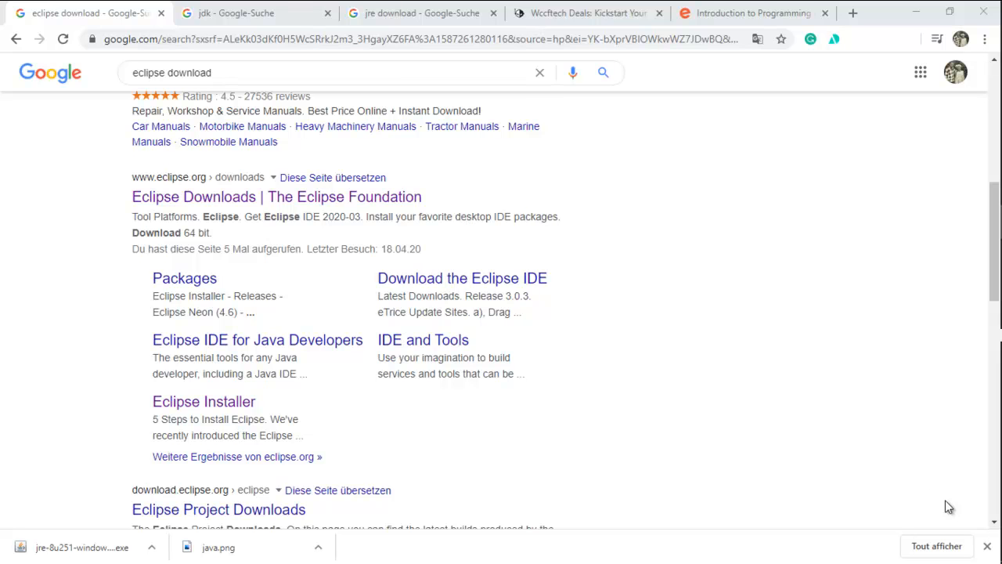
pyautogui.click(146, 73)
pyautogui.doubleClick(147, 73)
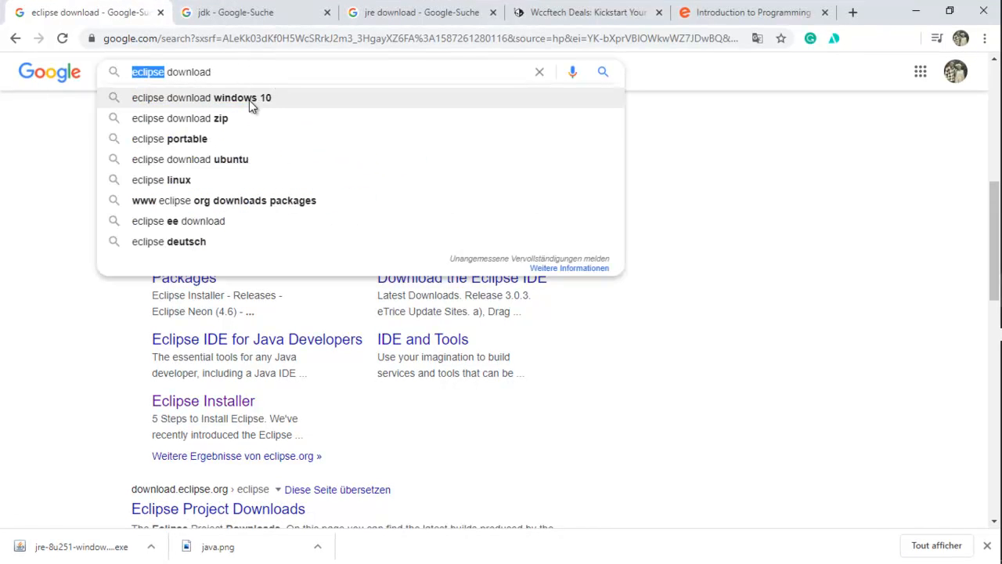
pyautogui.click(222, 70)
pyautogui.moveTo(220, 70)
pyautogui.mouseDown()
pyautogui.moveTo(175, 68)
pyautogui.moveTo(206, 65)
pyautogui.mouseUp()
pyautogui.click(55, 307)
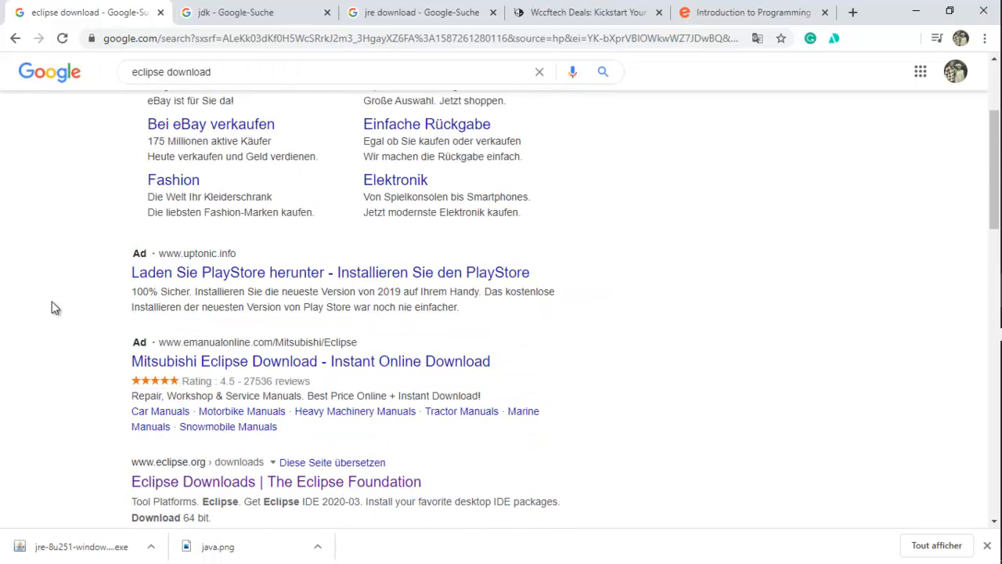
# Open the eclipse.org Downloads result and download the 64-bit Eclipse IDE 2020-03 installer, eclipse-inst-win64.exe
pyautogui.scroll(-3, 51, 307)
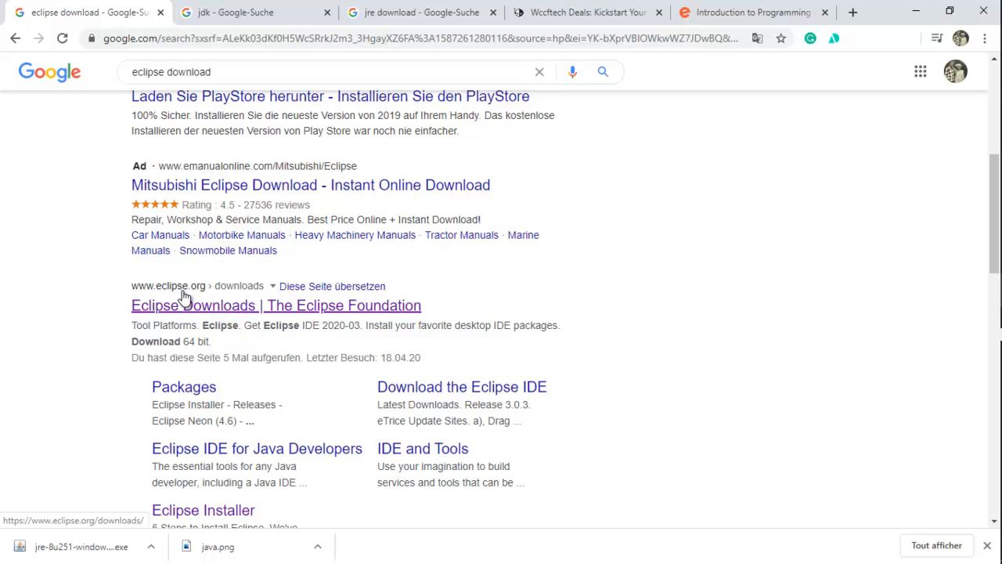
pyautogui.click(202, 309)
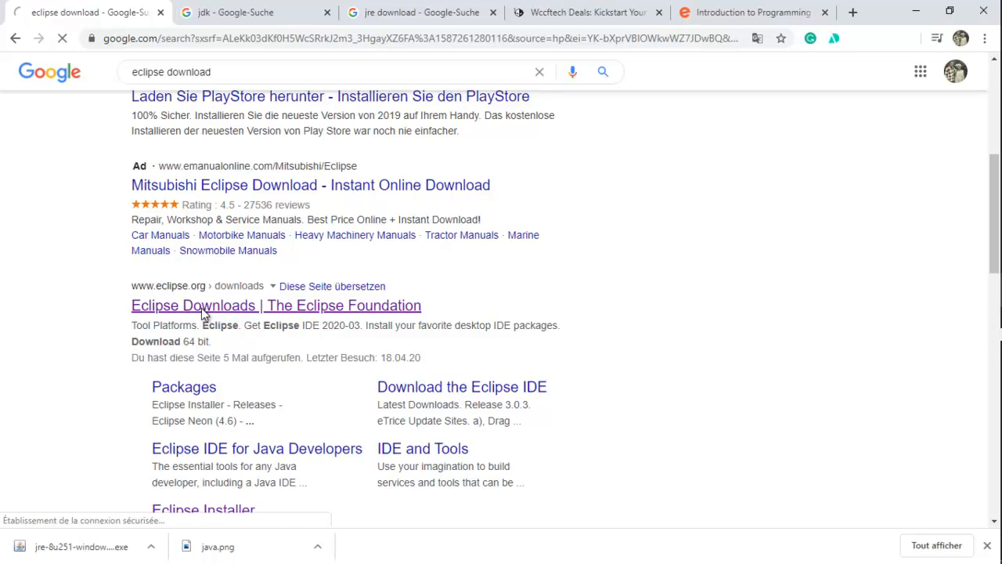
pyautogui.scroll(-3, 240, 264)
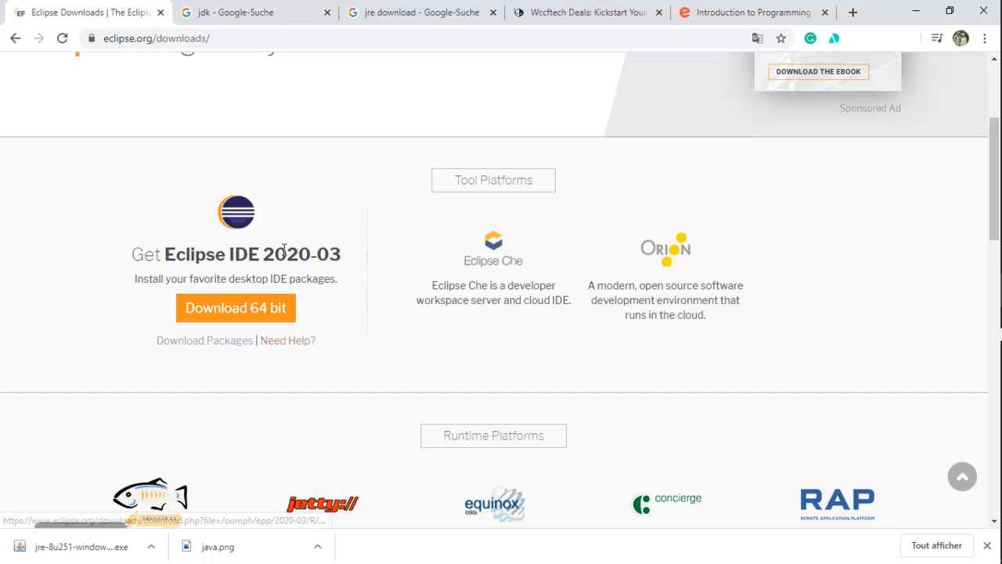
pyautogui.click(253, 309)
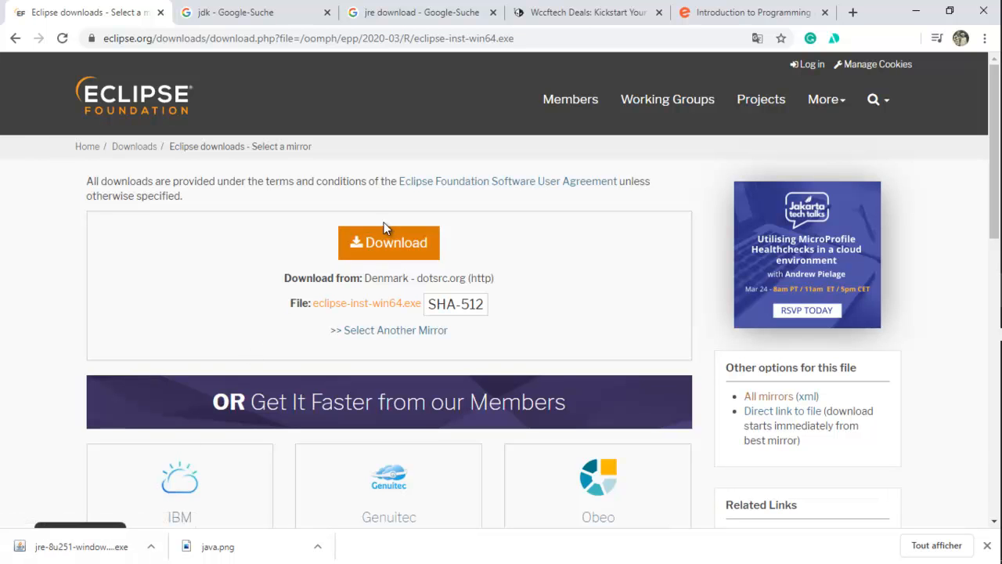
pyautogui.click(388, 243)
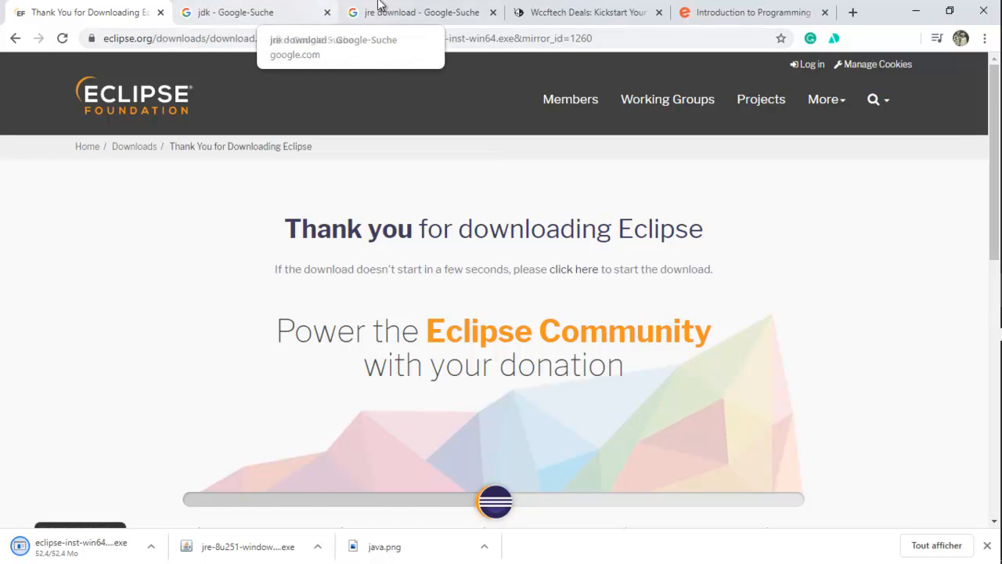
# Open the free Java software download page on java.com from the "jre download" search results
pyautogui.click(399, 13)
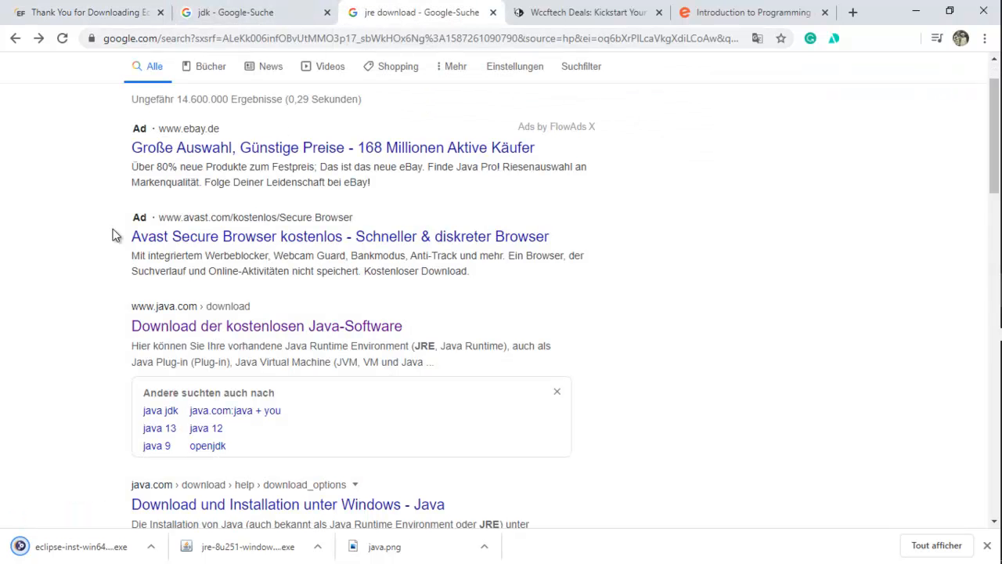
pyautogui.scroll(1, 125, 259)
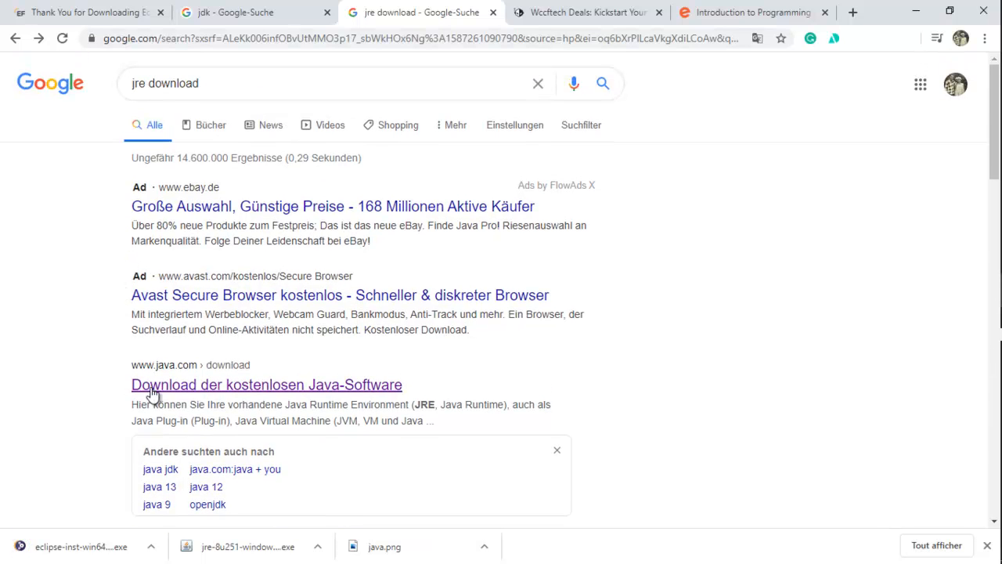
pyautogui.click(185, 388)
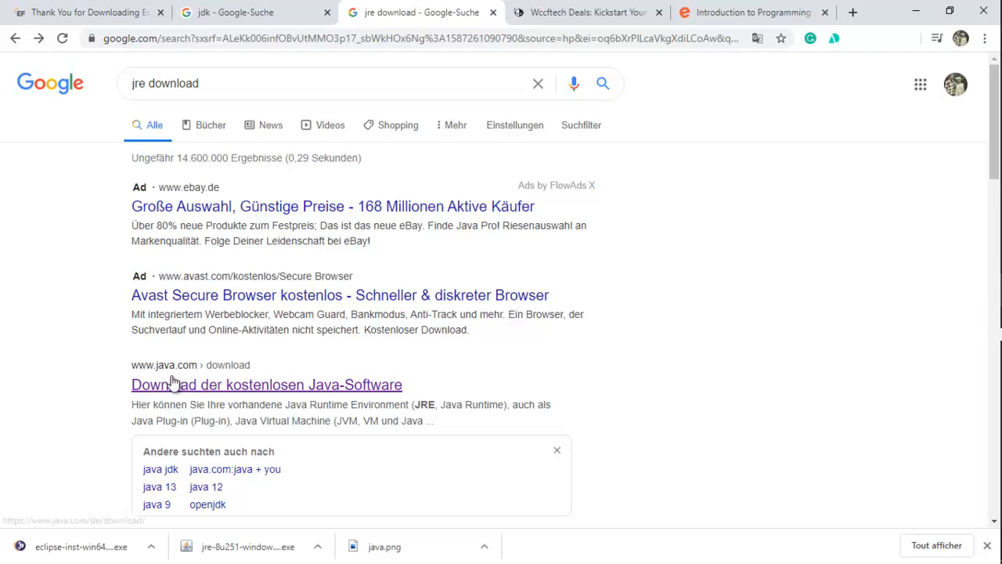
pyautogui.click(199, 381)
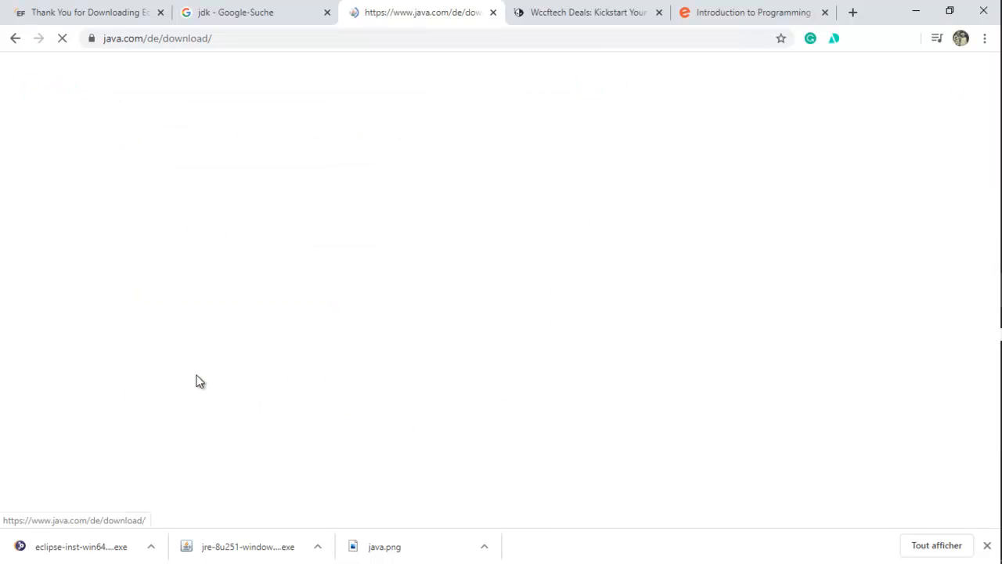
# Accept the Java license terms and download the recommended 64-bit Java for Windows, Version 8 Update 251
pyautogui.scroll(-1, 200, 381)
pyautogui.scroll(-1, 201, 374)
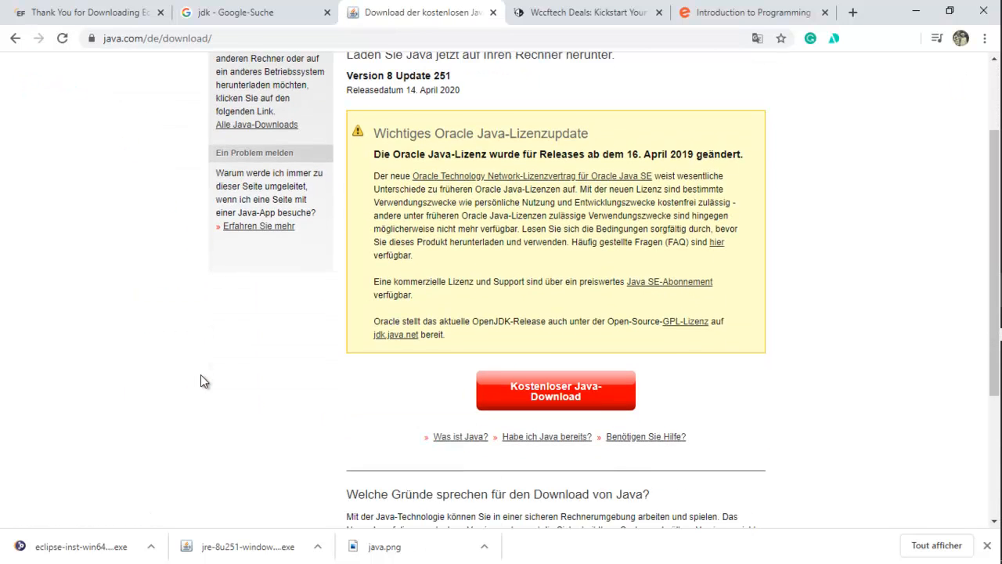
pyautogui.click(584, 403)
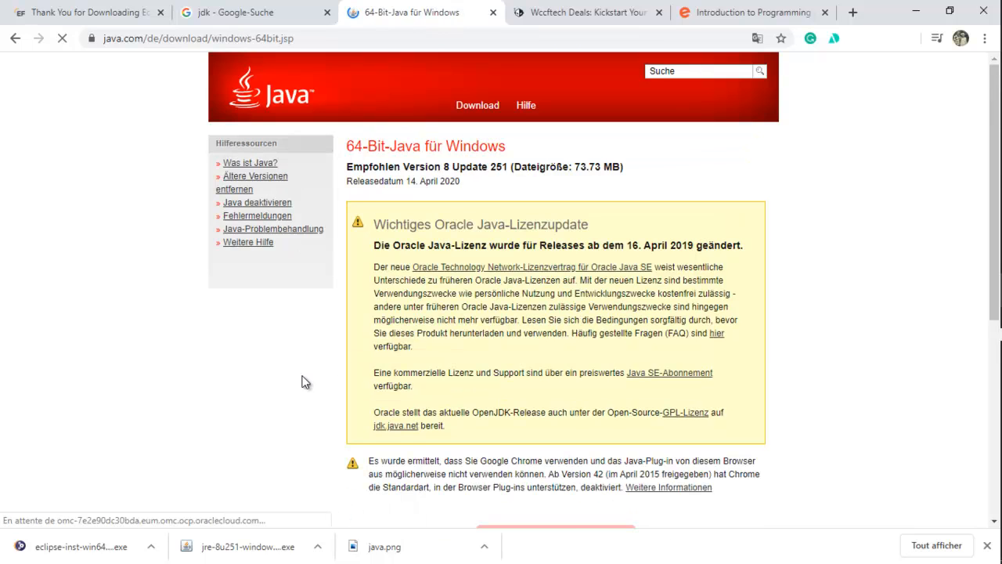
pyautogui.scroll(-3, 306, 382)
pyautogui.click(550, 341)
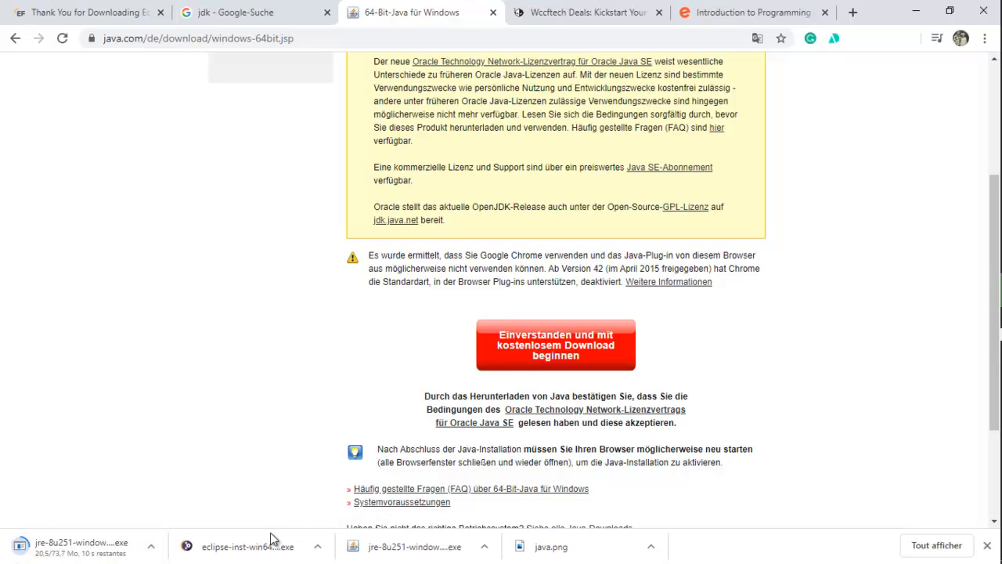
# Launch the downloaded Eclipse installer, eclipse-inst-win64.exe
pyautogui.click(318, 547)
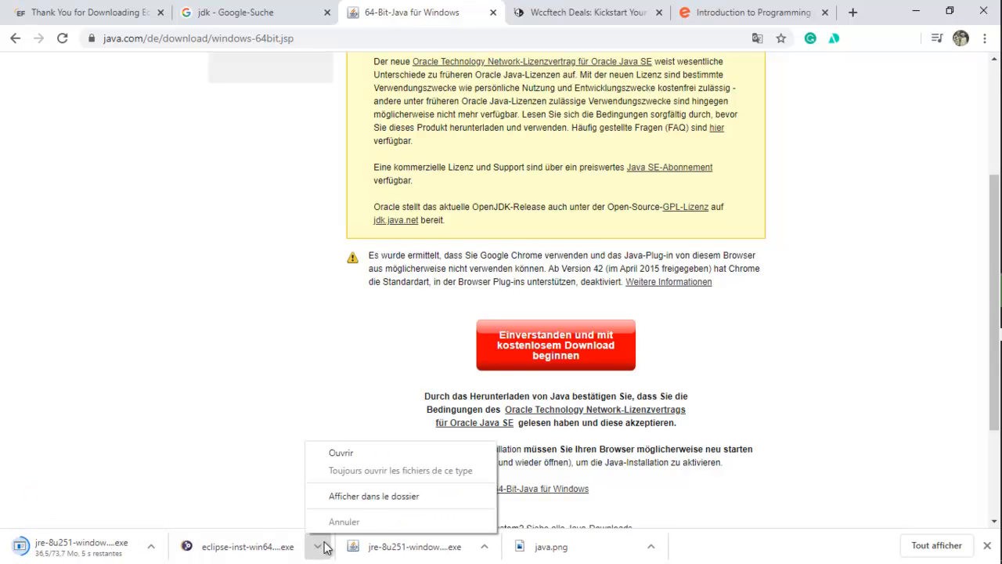
pyautogui.click(374, 457)
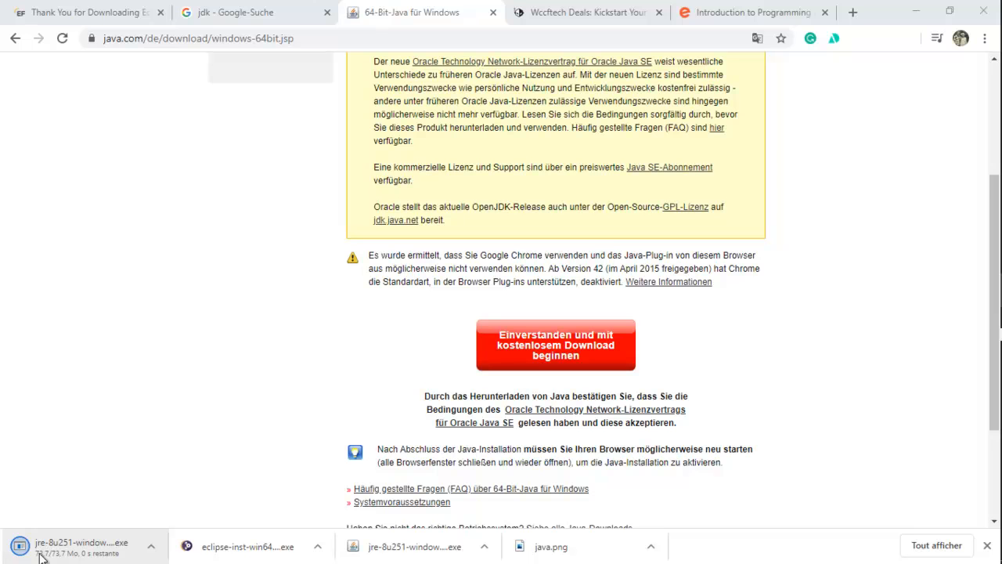
# Open Oracle's Java SE Development Kit 14 download page, starting from the JDK 8 result of the "jdk" search
pyautogui.click(249, 8)
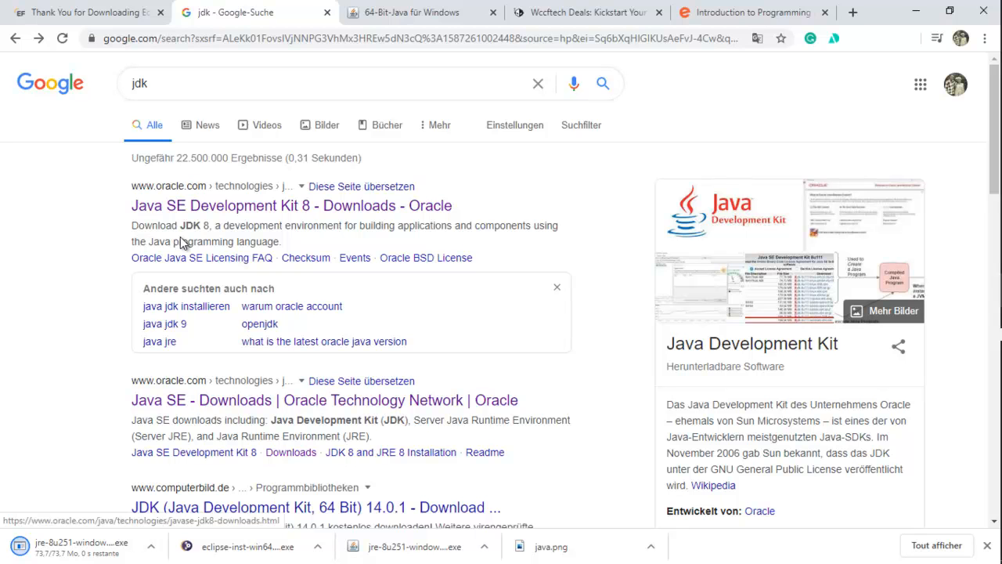
pyautogui.click(236, 213)
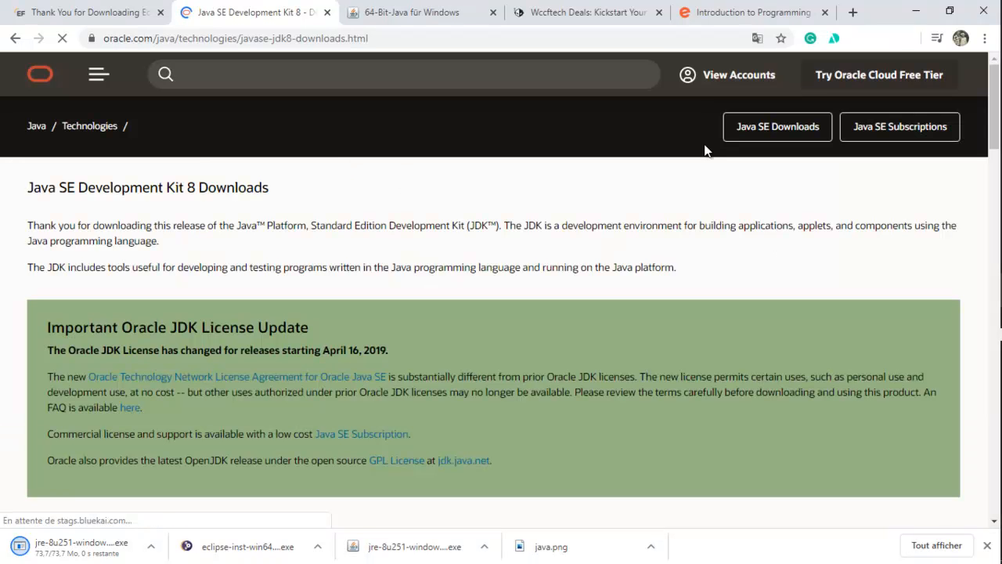
pyautogui.click(759, 134)
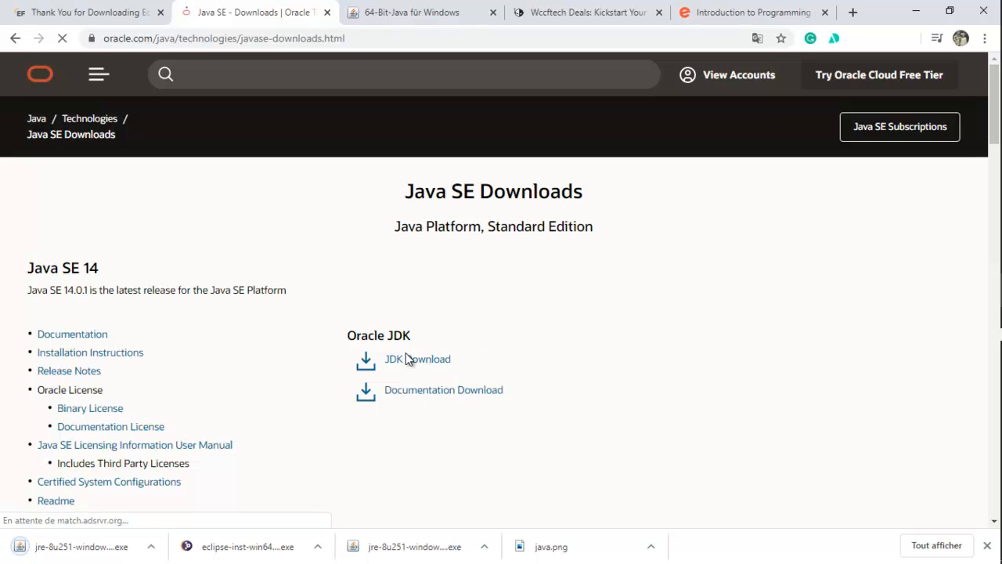
pyautogui.click(406, 361)
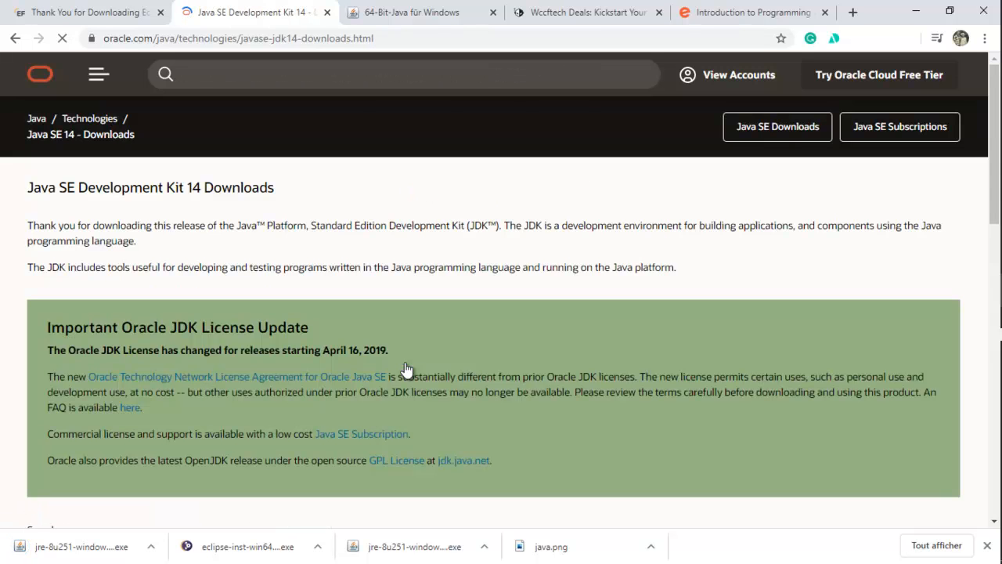
# Accept the Oracle license agreement and download the Windows x64 installer, jdk-14.0.1_windows-x64_bin.exe
pyautogui.scroll(-6, 406, 370)
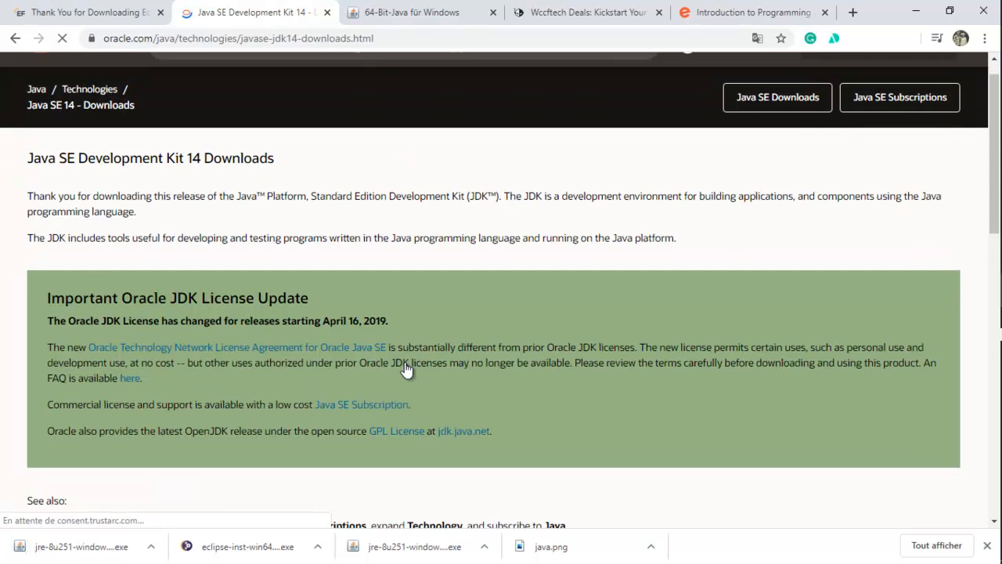
pyautogui.scroll(-2, 405, 369)
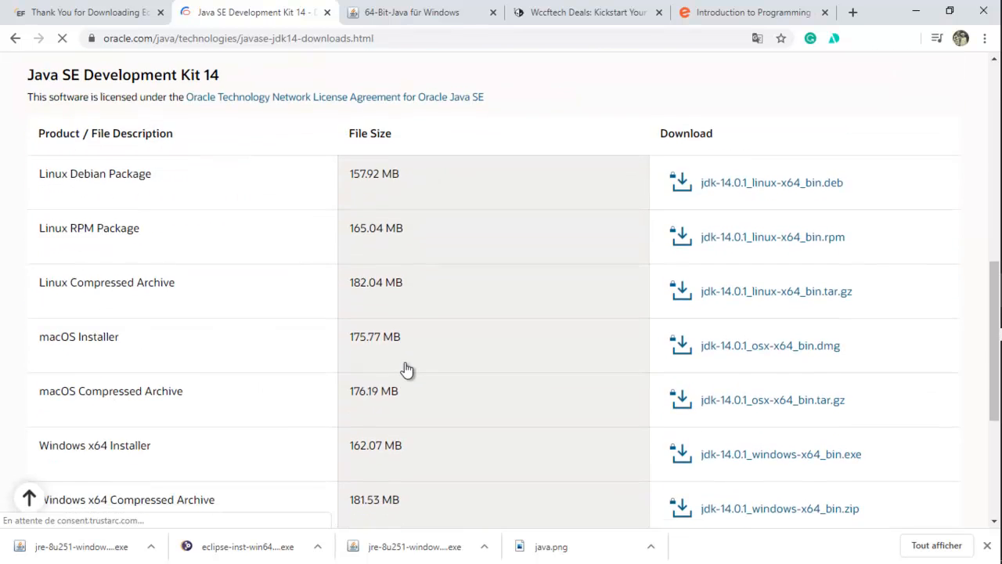
pyautogui.scroll(1, 406, 370)
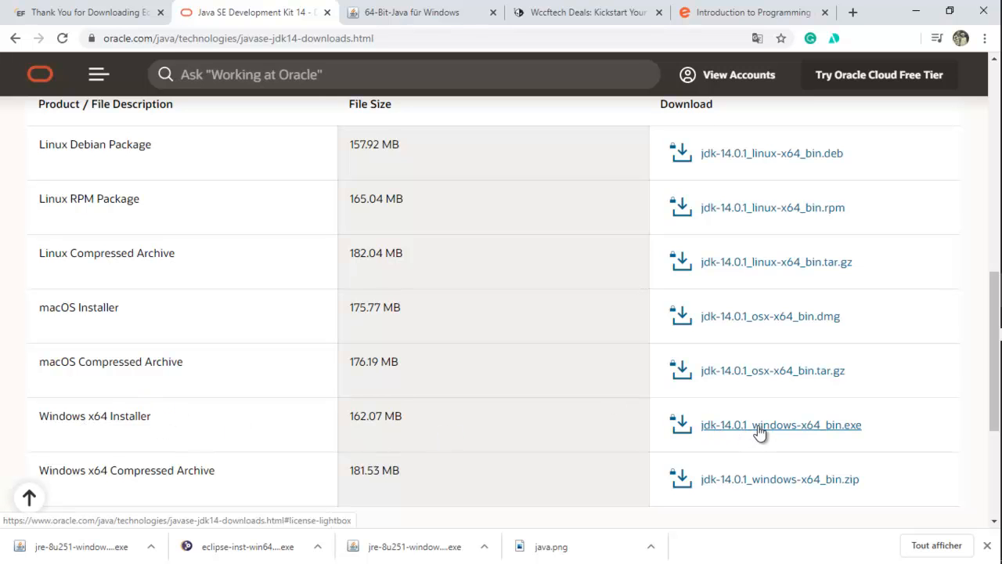
pyautogui.click(759, 425)
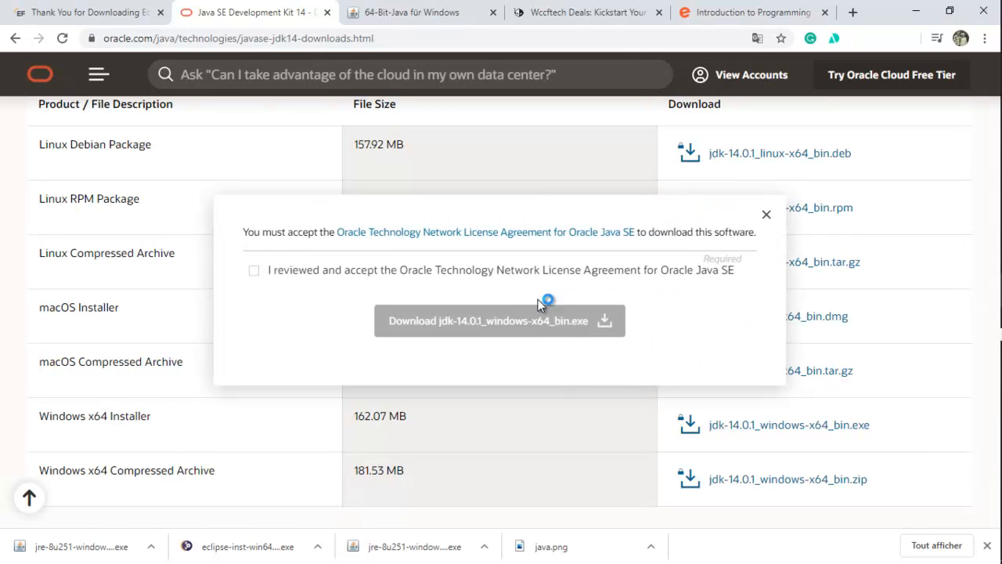
pyautogui.click(257, 272)
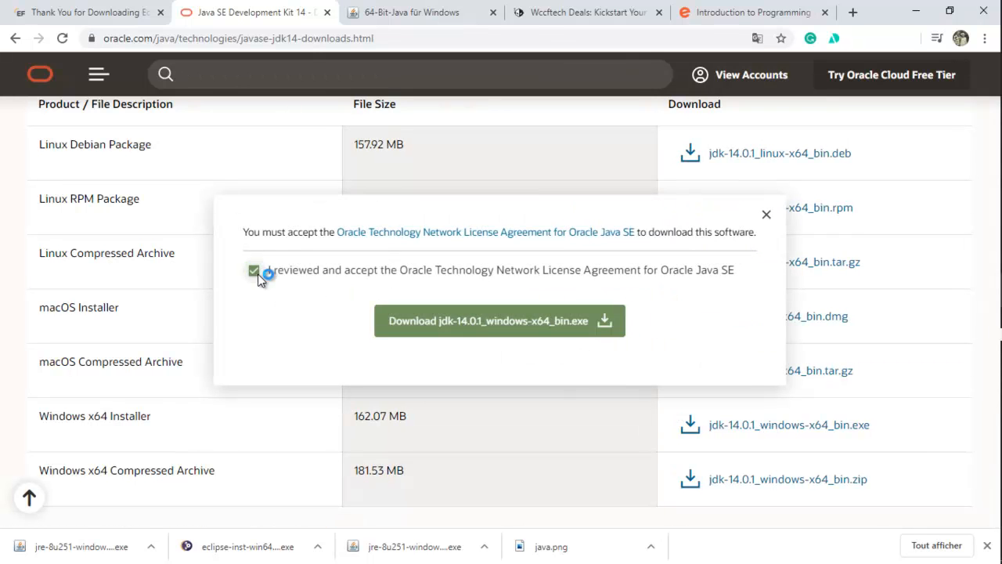
pyautogui.click(488, 321)
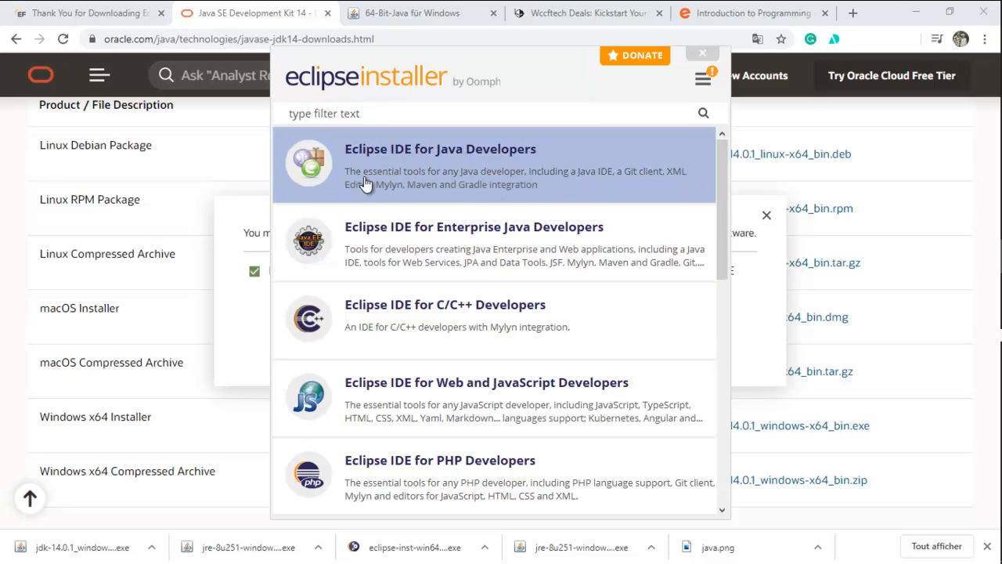
# Minimize the browser and choose the Eclipse IDE for Java Developers package in the Eclipse installer
pyautogui.moveTo(722, 206)
pyautogui.mouseDown()
pyautogui.moveTo(713, 443)
pyautogui.moveTo(721, 266)
pyautogui.moveTo(713, 204)
pyautogui.mouseUp()
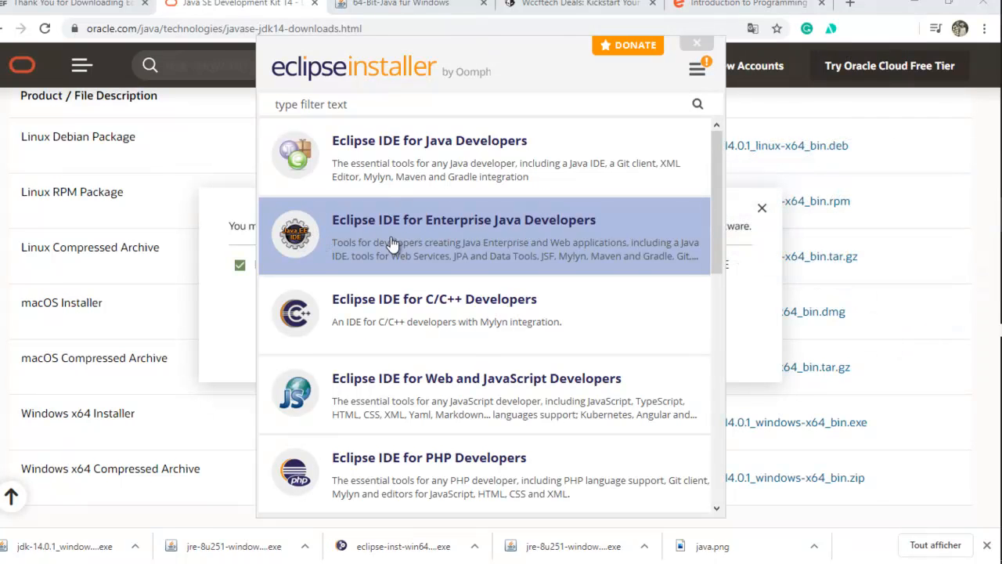
pyautogui.click(913, 4)
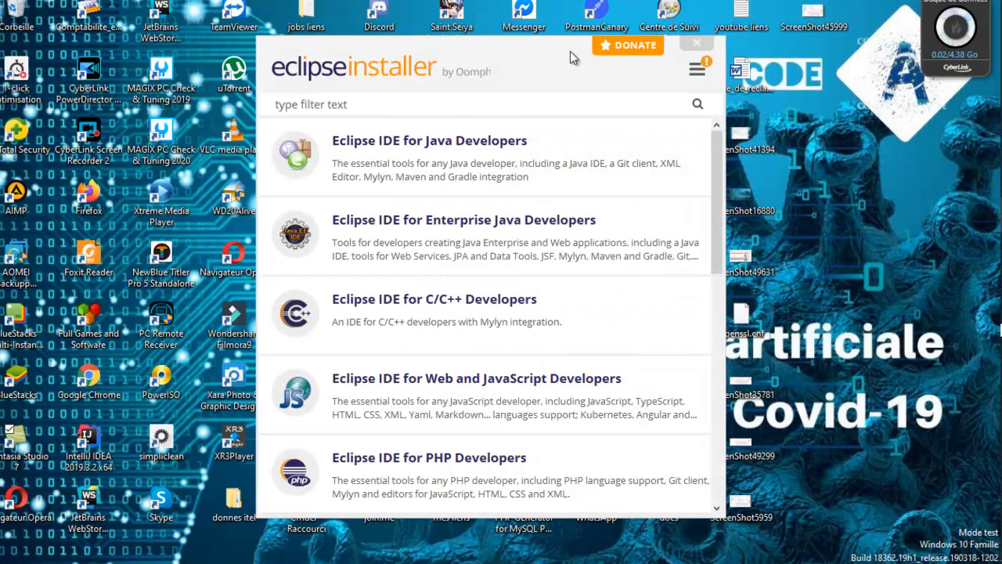
pyautogui.moveTo(553, 56); pyautogui.dragTo(859, 118)
pyautogui.click(697, 43)
pyautogui.click(696, 44)
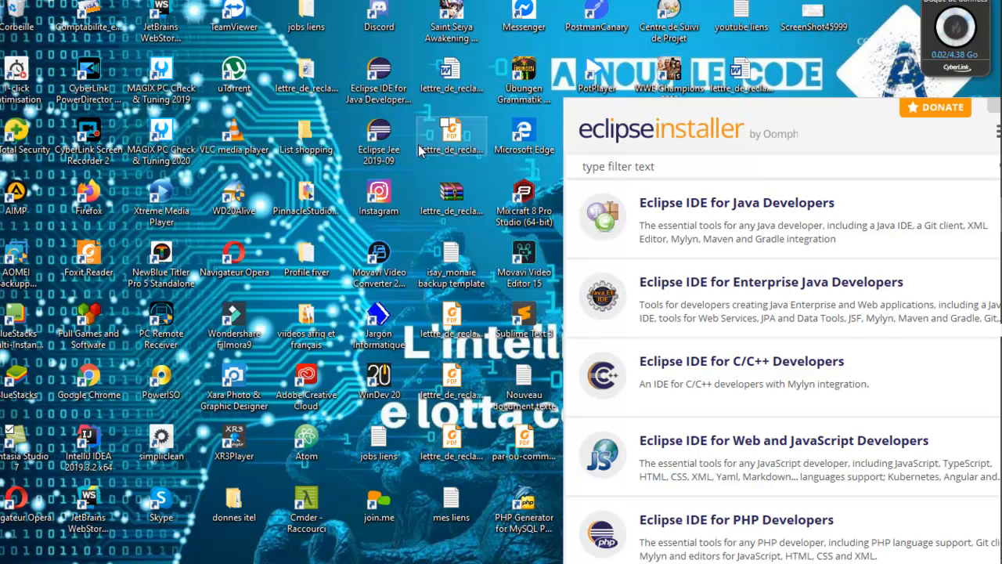
pyautogui.moveTo(826, 124); pyautogui.dragTo(501, 50)
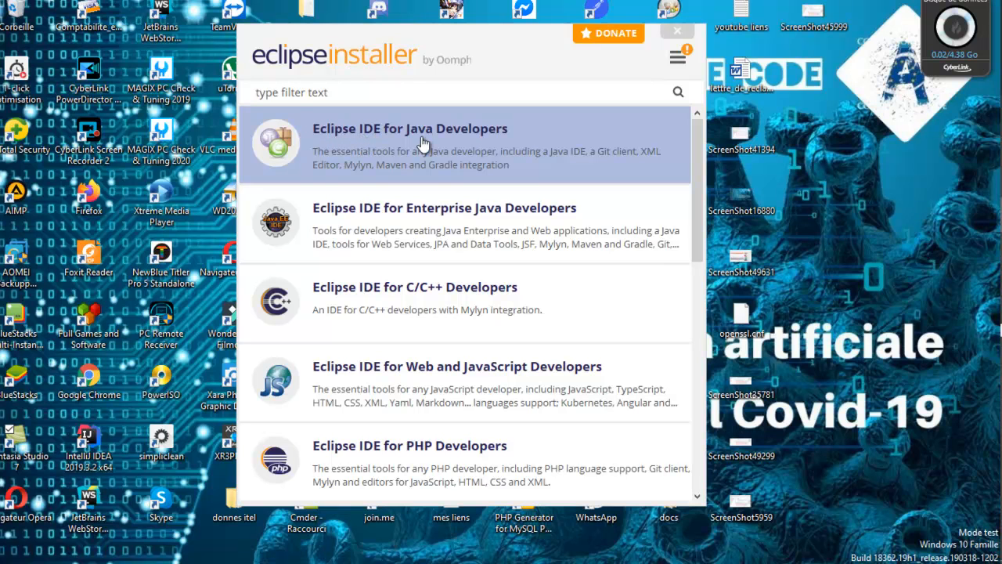
pyautogui.moveTo(526, 51); pyautogui.dragTo(714, 149)
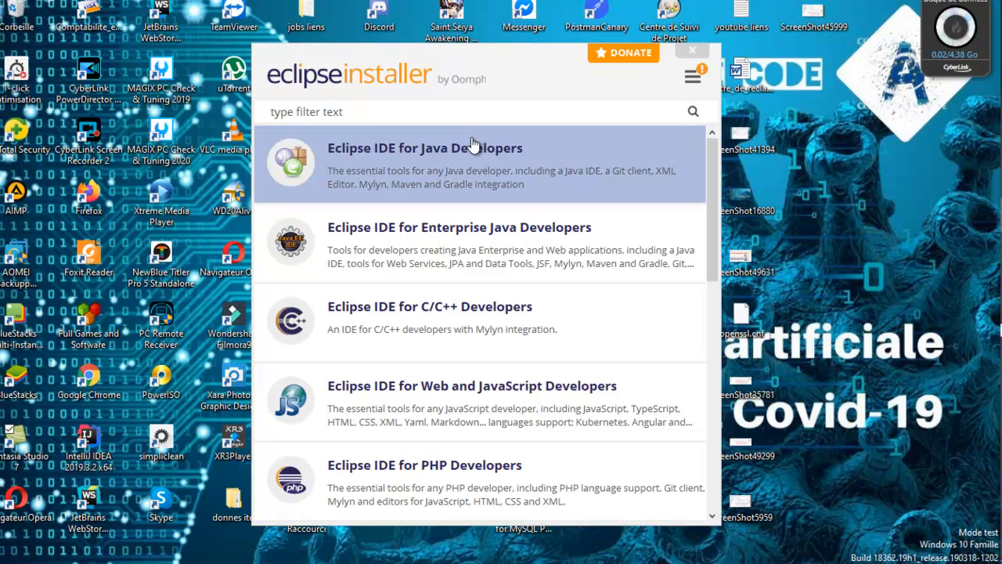
pyautogui.click(472, 137)
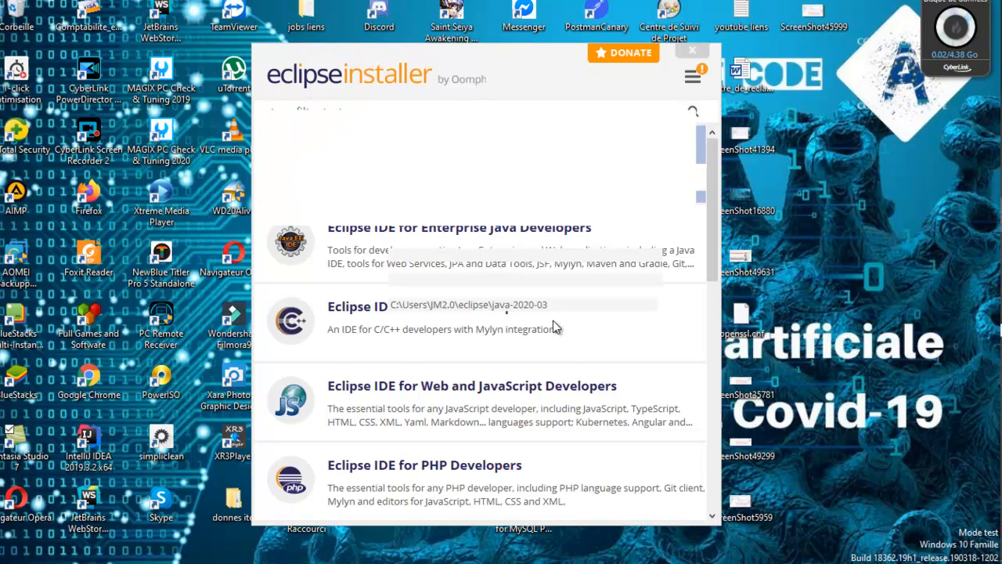